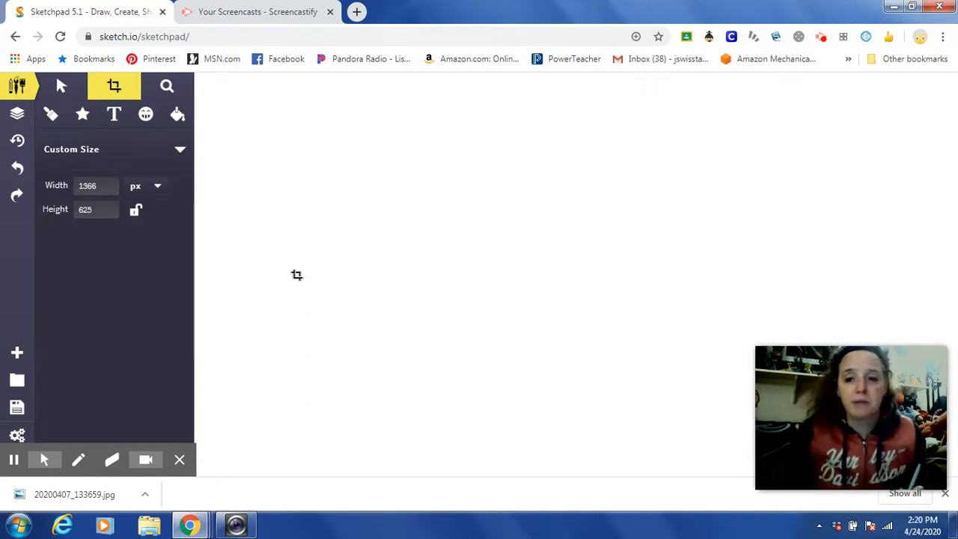
Load the image 20200408_154352 from the Downloads folder onto the blank canvas.
click(145, 115)
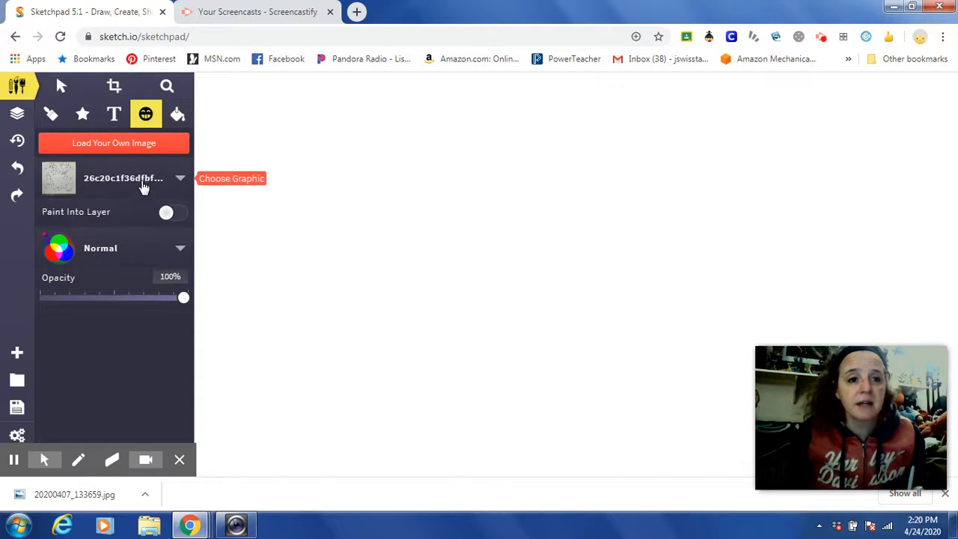
click(110, 146)
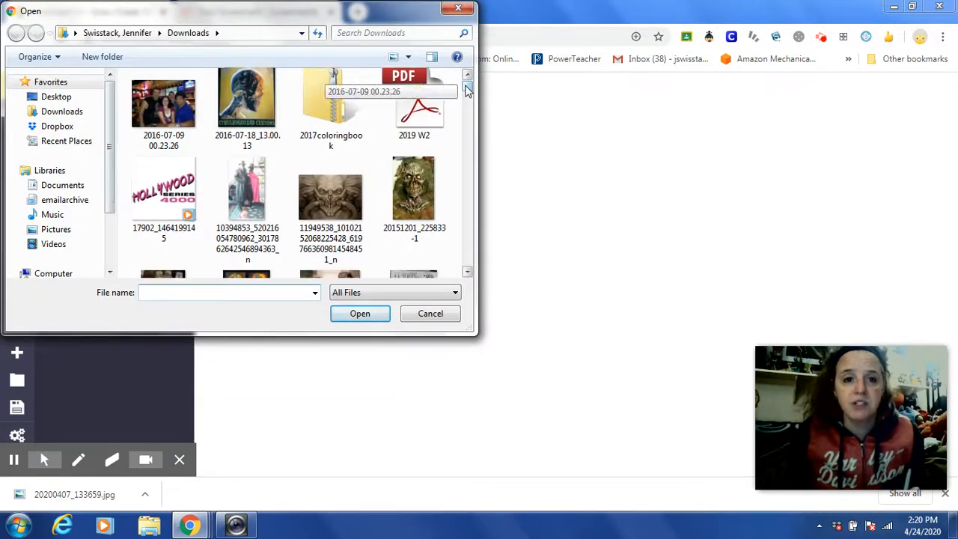
drag(467, 85, 467, 105)
click(250, 214)
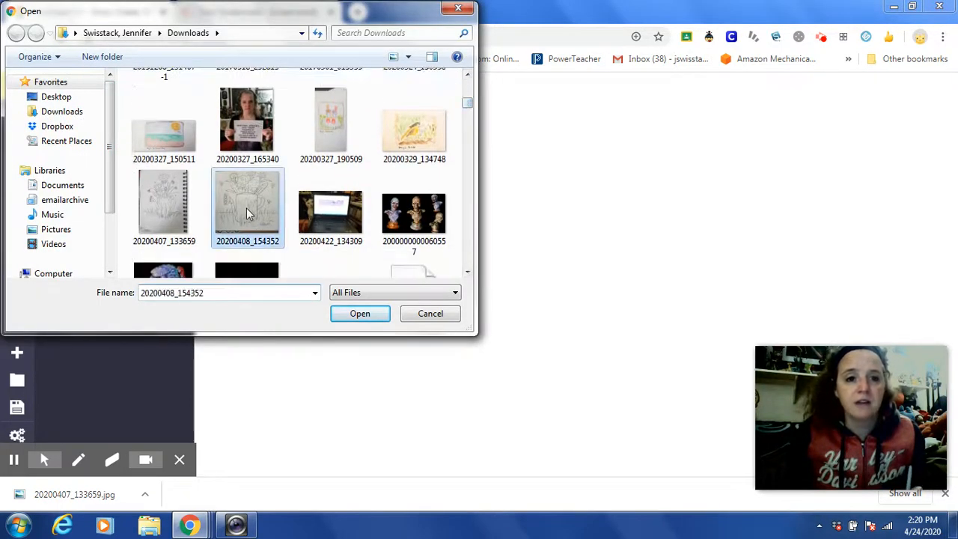
click(360, 314)
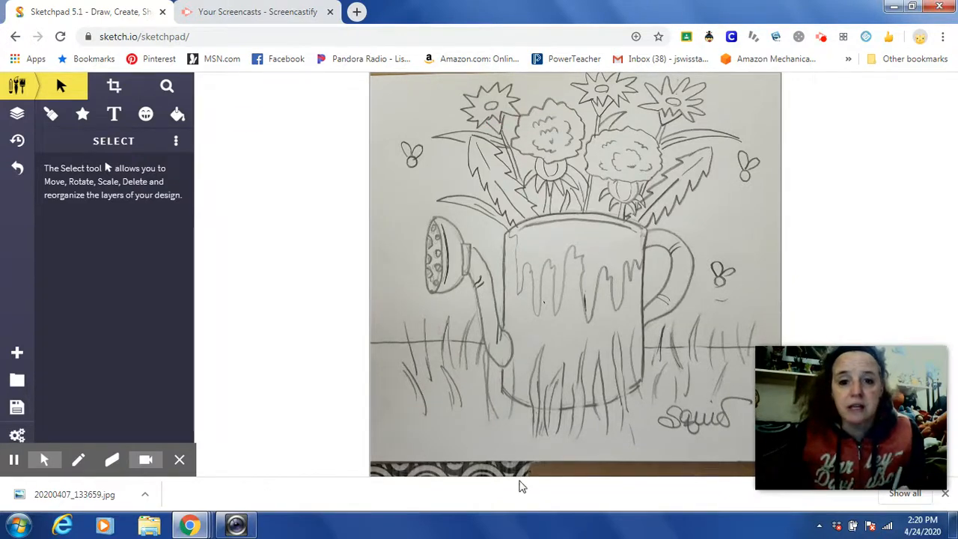
Crop the canvas to the edges of the pencil drawing, trimming it in two passes to 584 by 541 px.
click(114, 85)
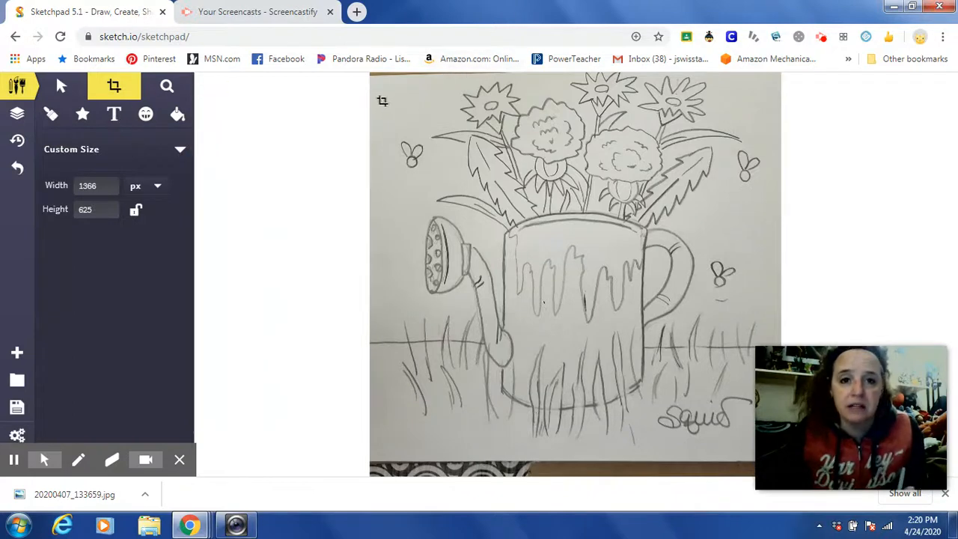
mouse_move(373, 78)
mouse_down()
mouse_move(494, 187)
mouse_move(685, 320)
mouse_move(780, 464)
mouse_up()
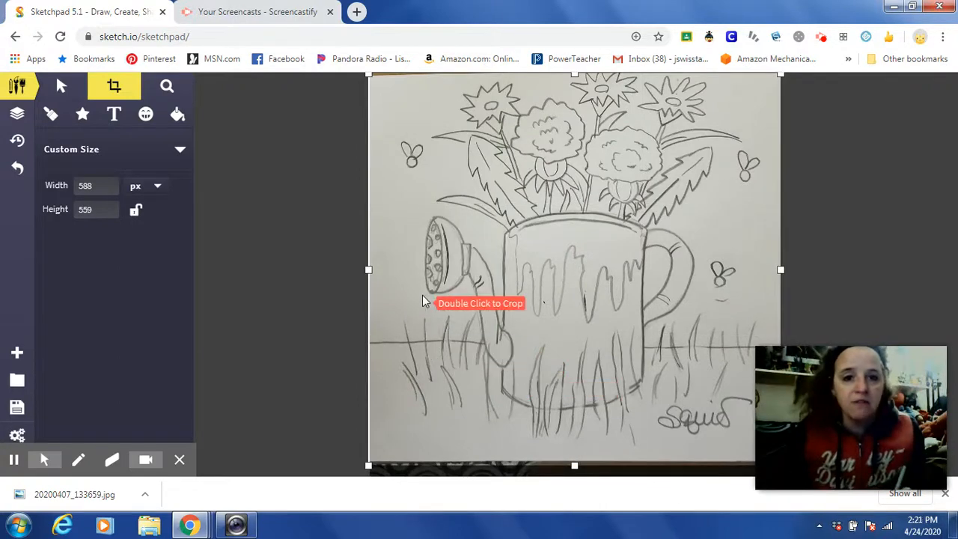
double_click(396, 252)
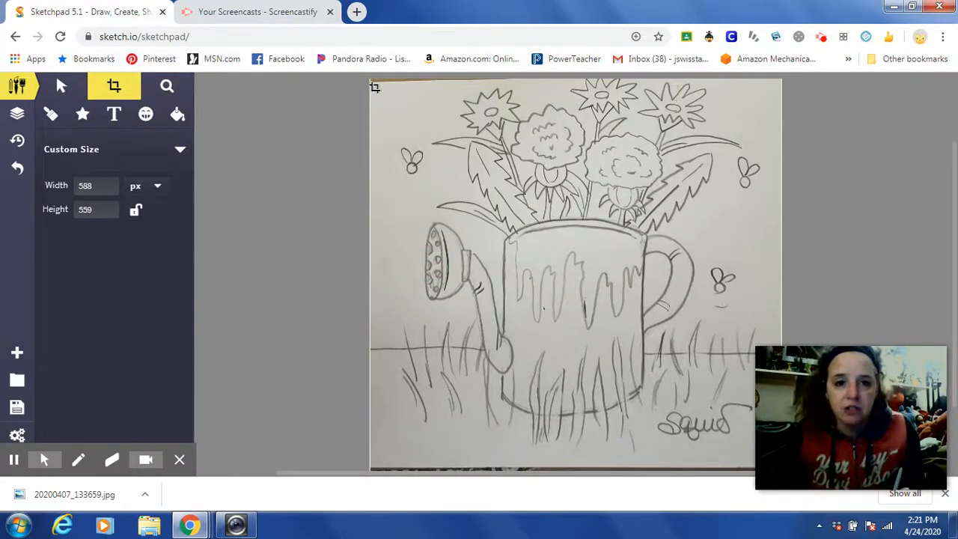
drag(373, 87, 779, 461)
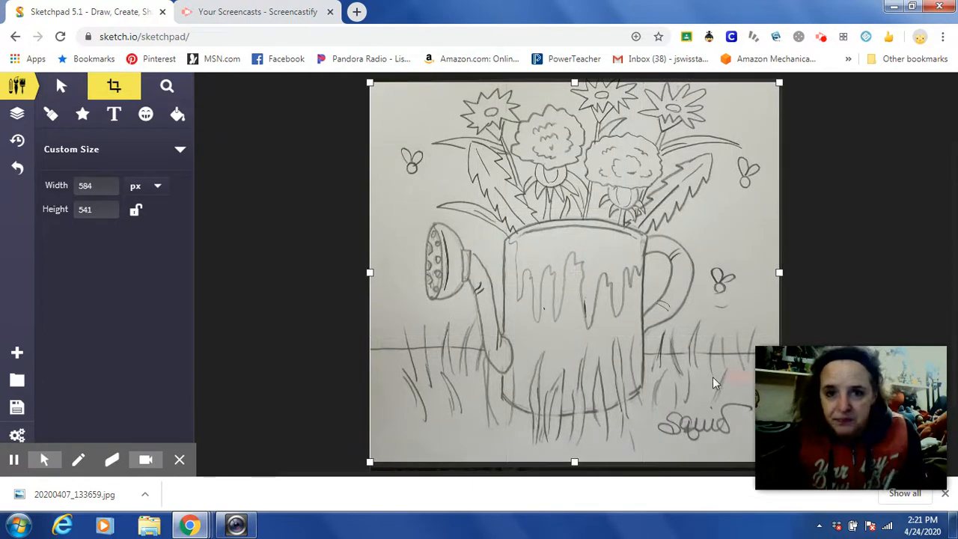
double_click(391, 158)
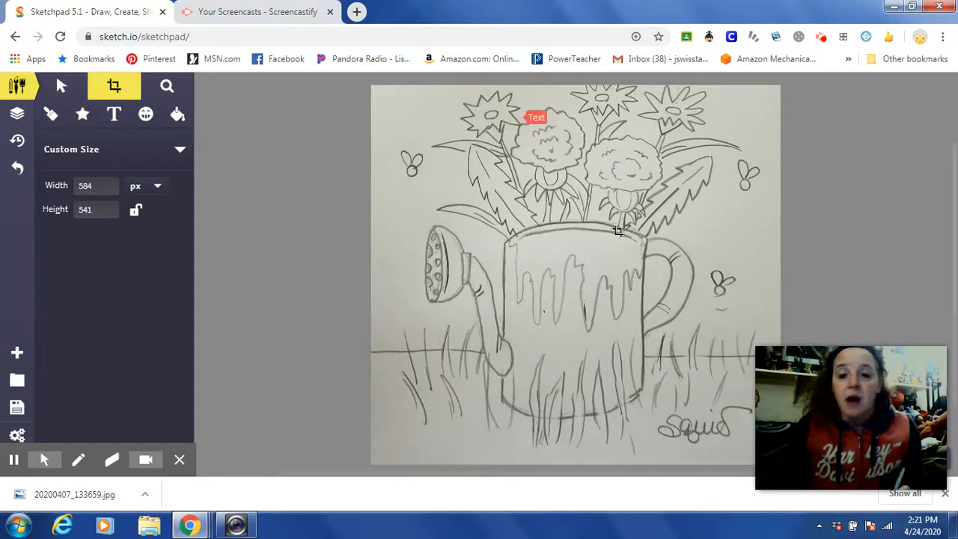
Color the two round flowers yellow (fff200) with the Paintbrush at a size of 6 px.
click(49, 117)
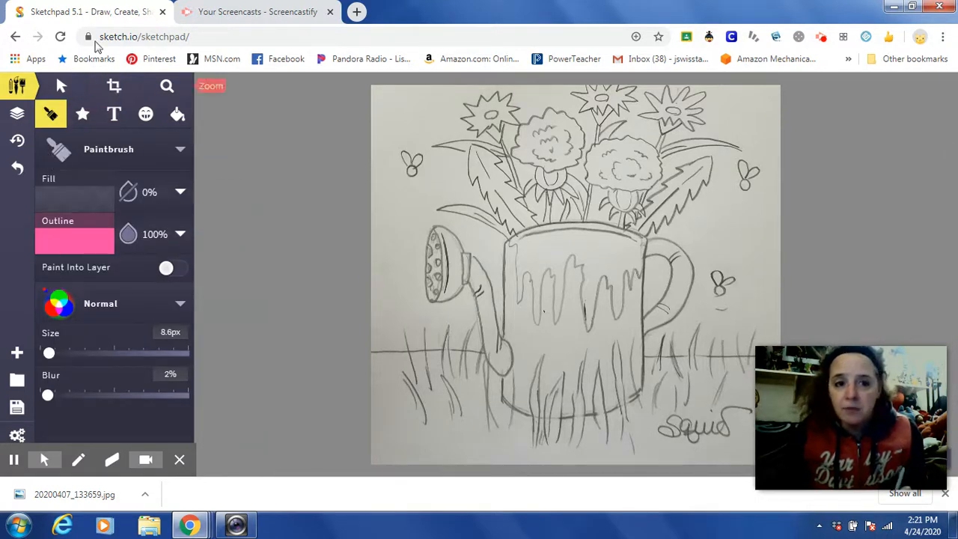
click(180, 156)
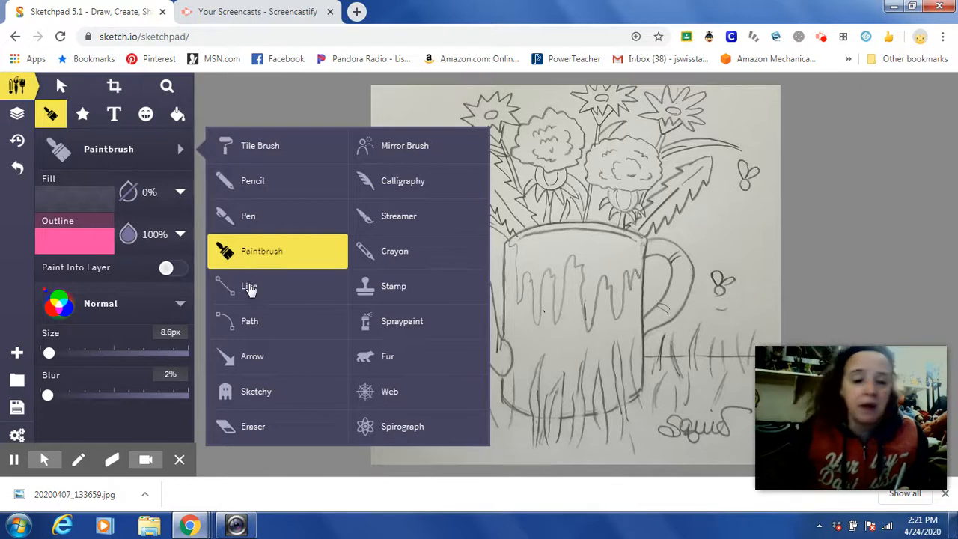
click(182, 153)
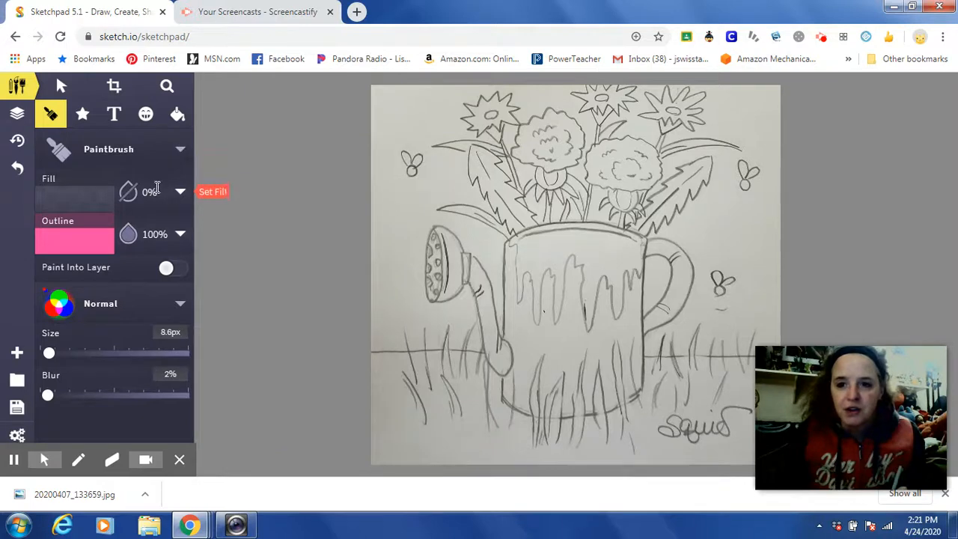
click(63, 248)
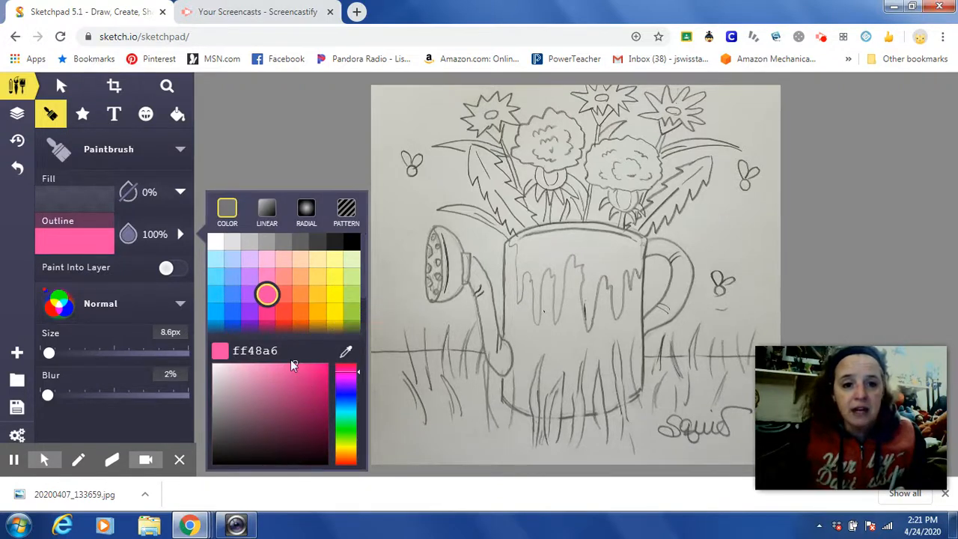
click(335, 311)
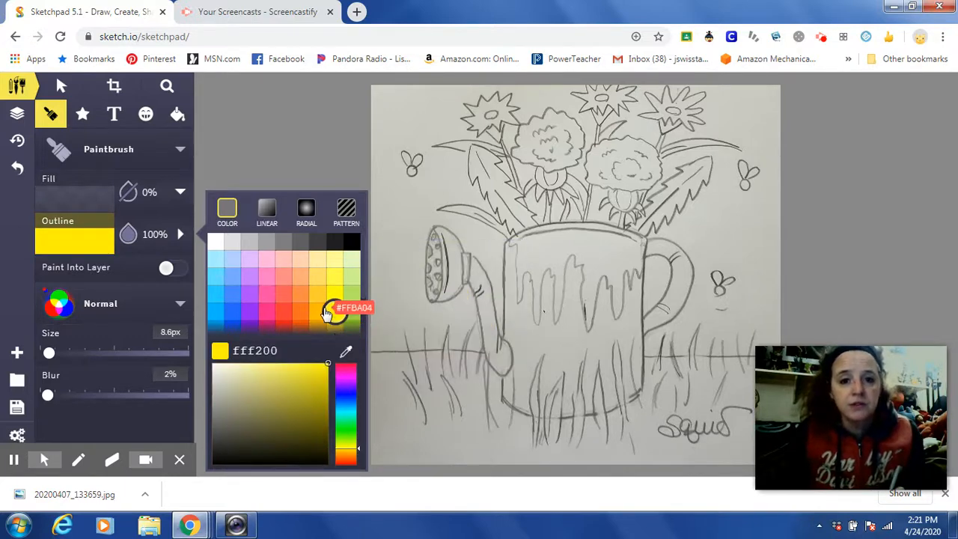
click(337, 315)
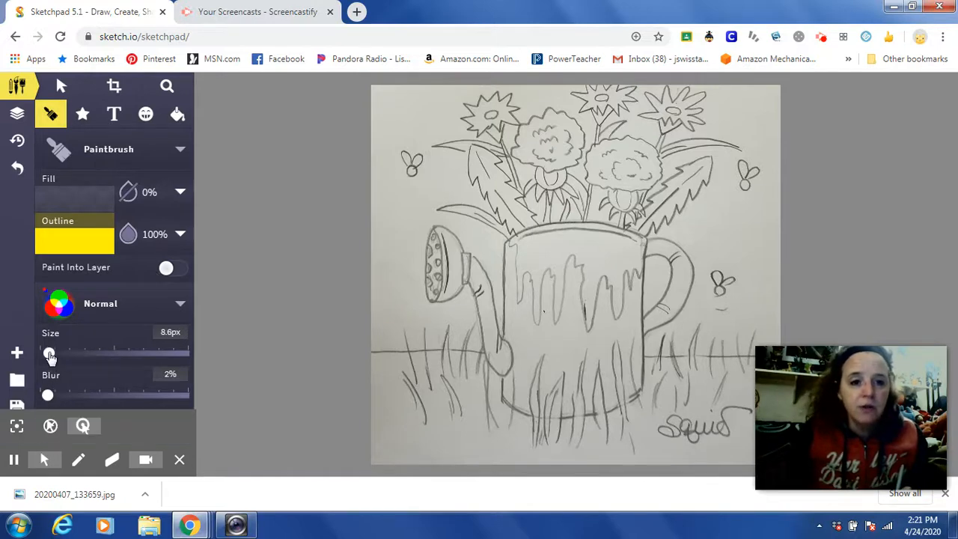
mouse_move(49, 355)
mouse_down()
mouse_move(85, 354)
mouse_move(47, 355)
mouse_up()
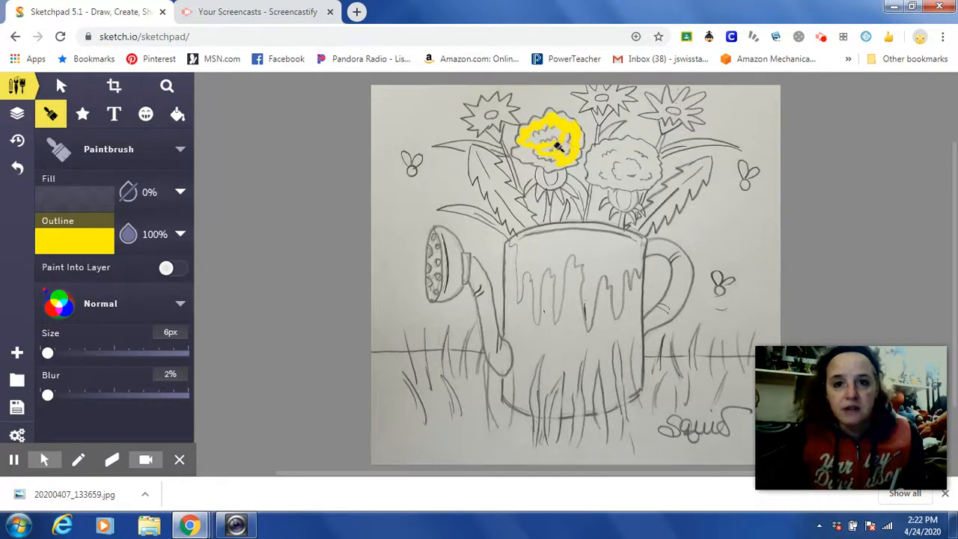
mouse_move(527, 152)
mouse_down()
mouse_move(523, 160)
mouse_move(554, 169)
mouse_up()
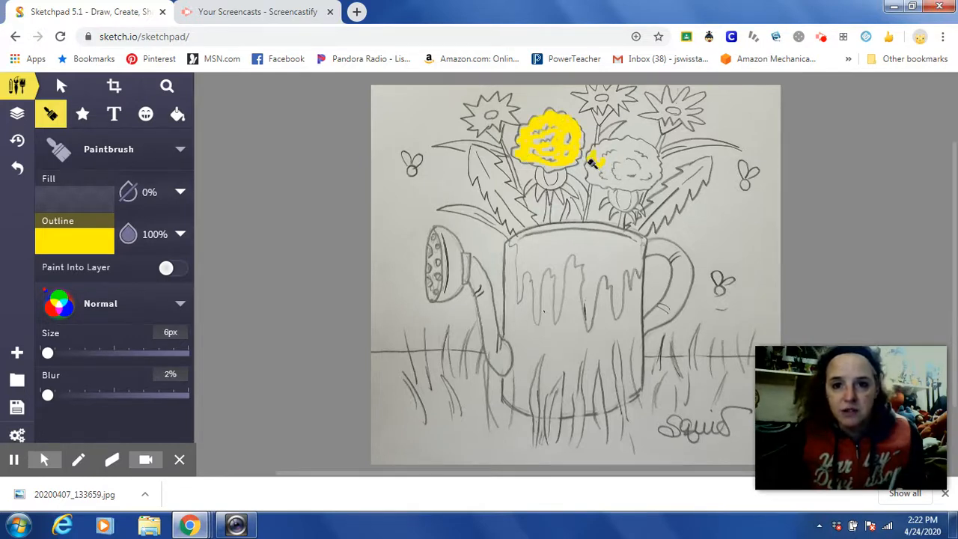
drag(605, 153, 628, 149)
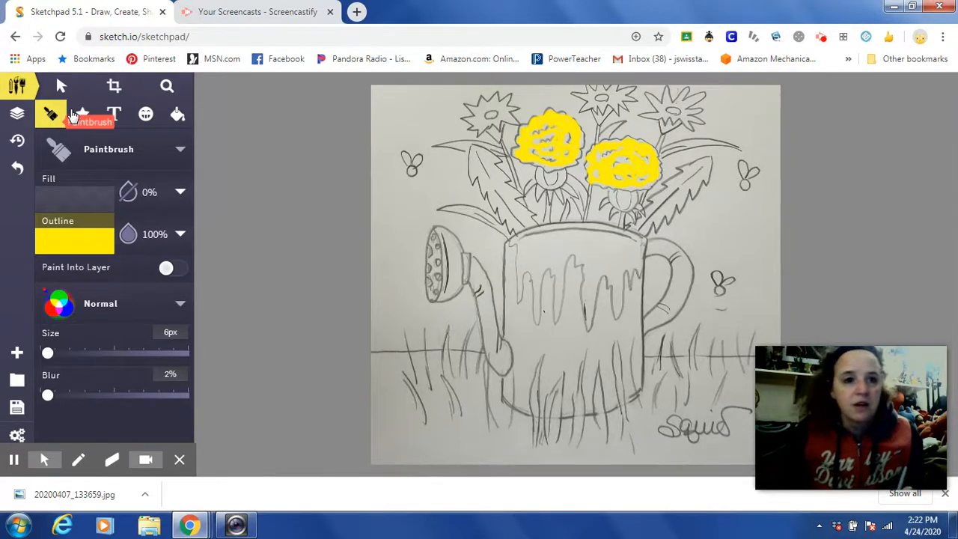
Insert the Ladybug clipart, shrink it and place it in the grass beside the watering can's spout.
click(146, 117)
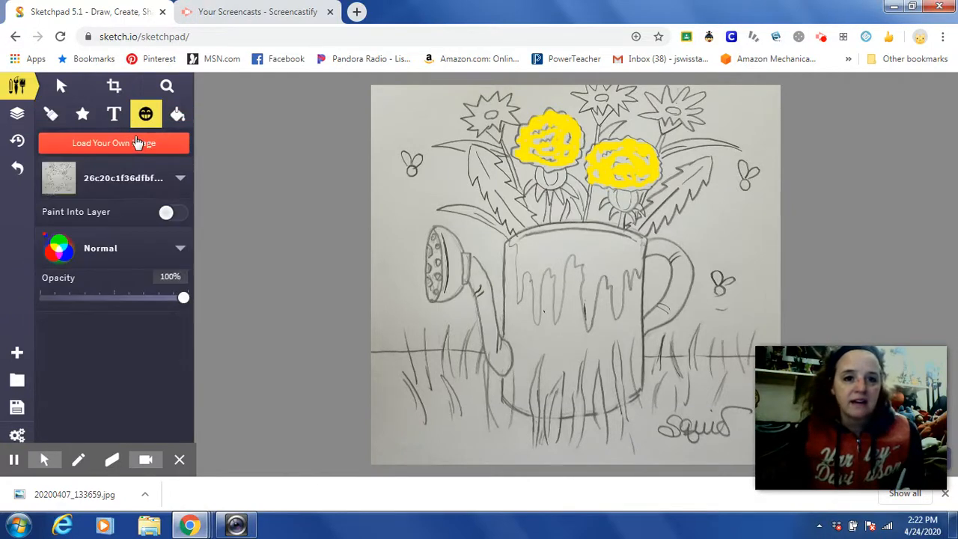
click(181, 180)
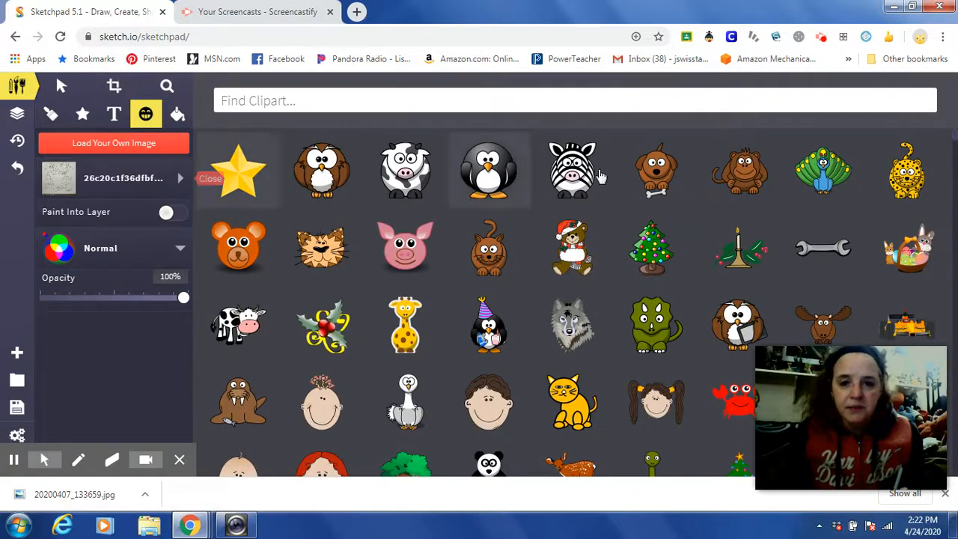
drag(955, 141, 956, 156)
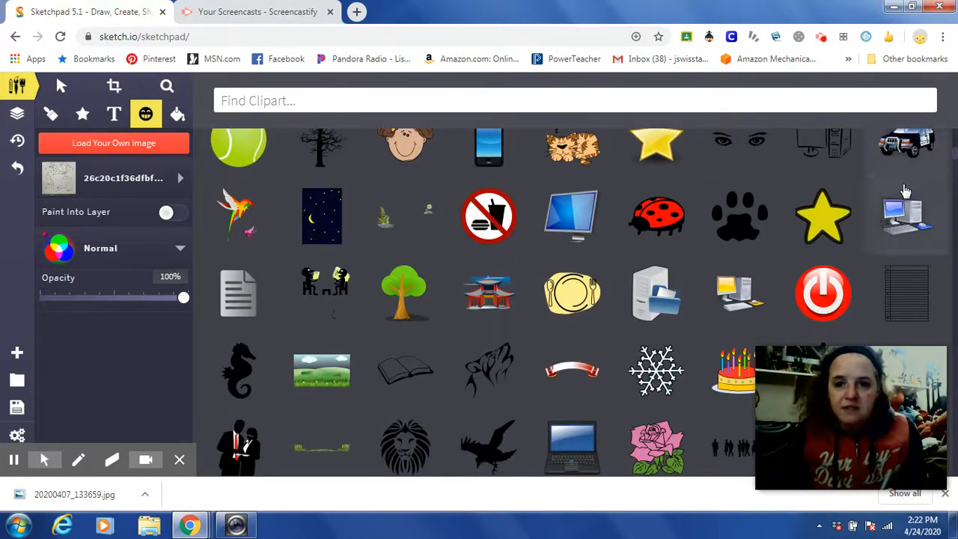
click(656, 226)
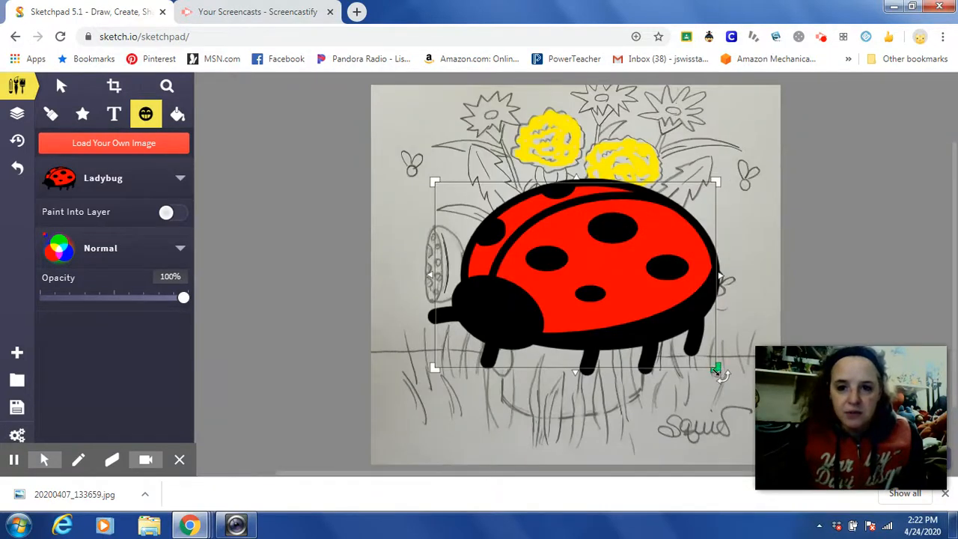
drag(716, 369, 428, 372)
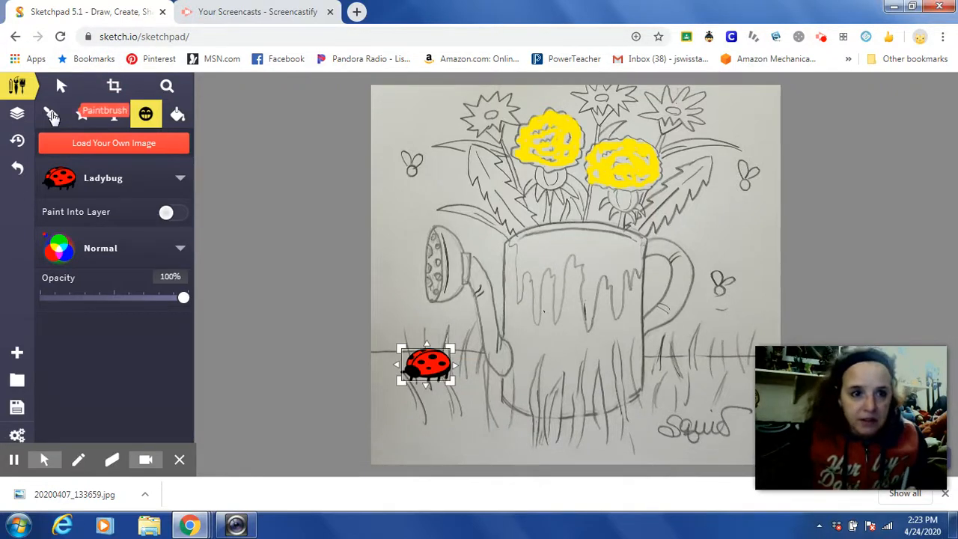
Add a text label on the watering can with the owner's title and surname in possessive form, followed by "Wateringcan".
click(113, 116)
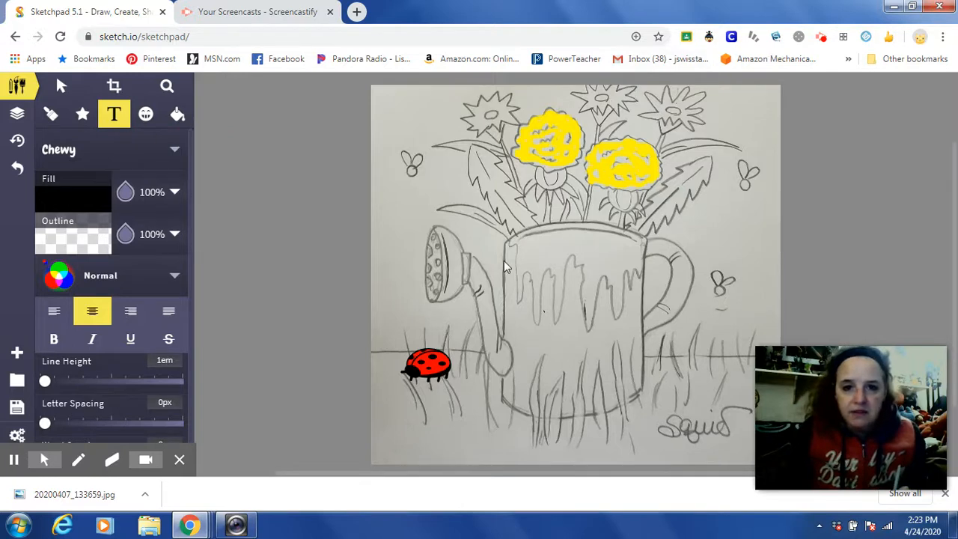
drag(559, 304, 561, 305)
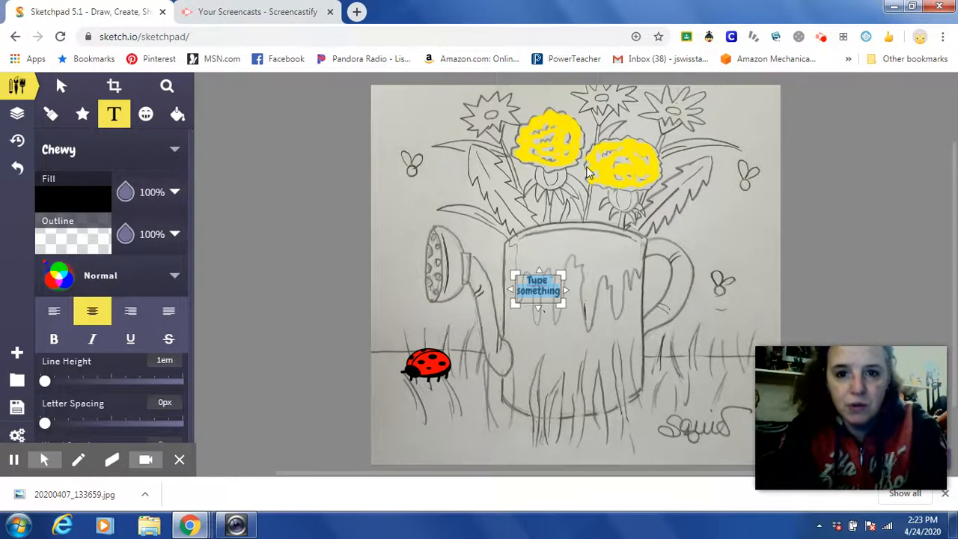
text(mr)
key(BackSpace)
key(BackSpace)
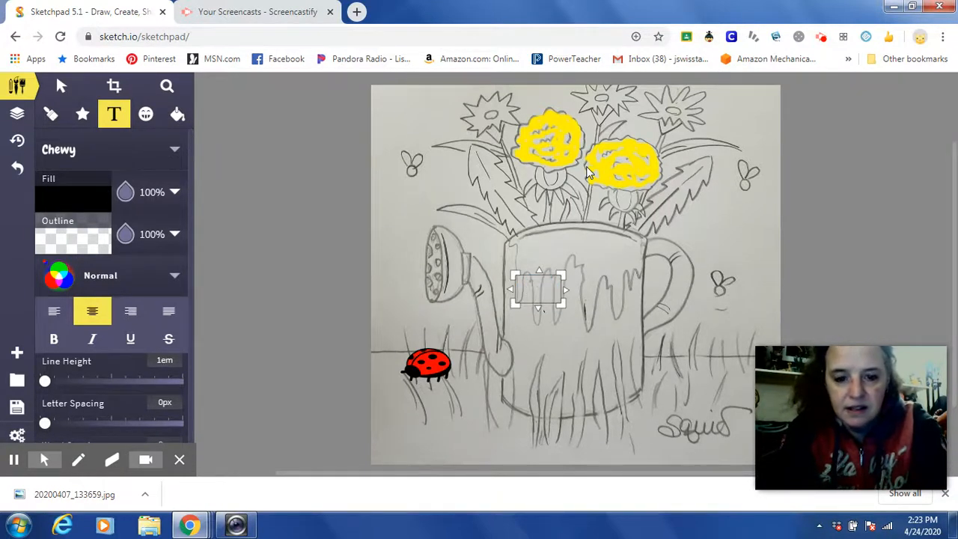
text(Mrs. Sw)
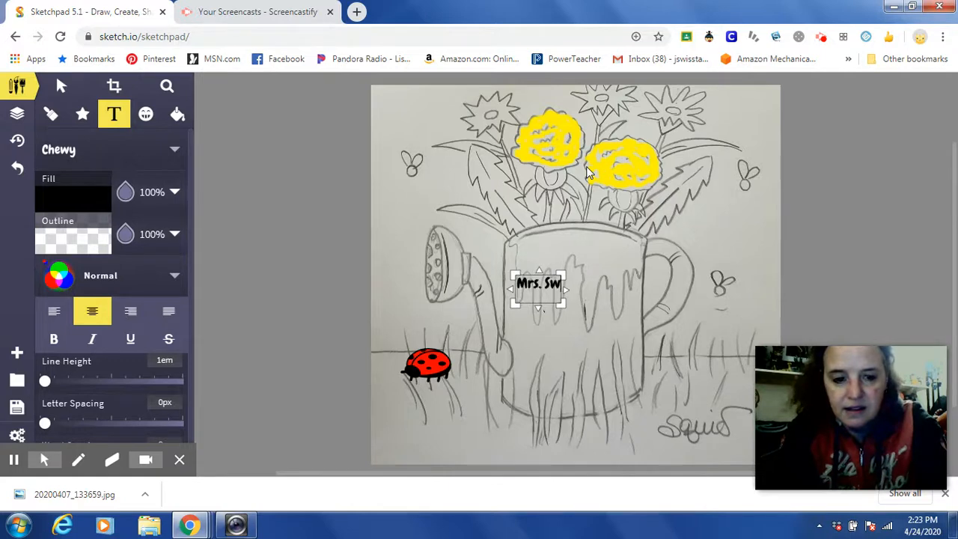
text(isstack)
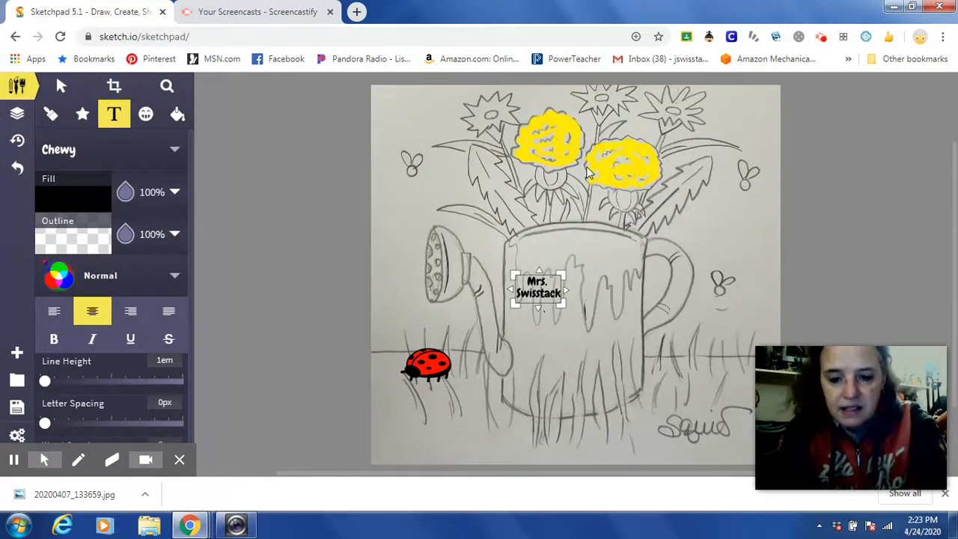
text('s)
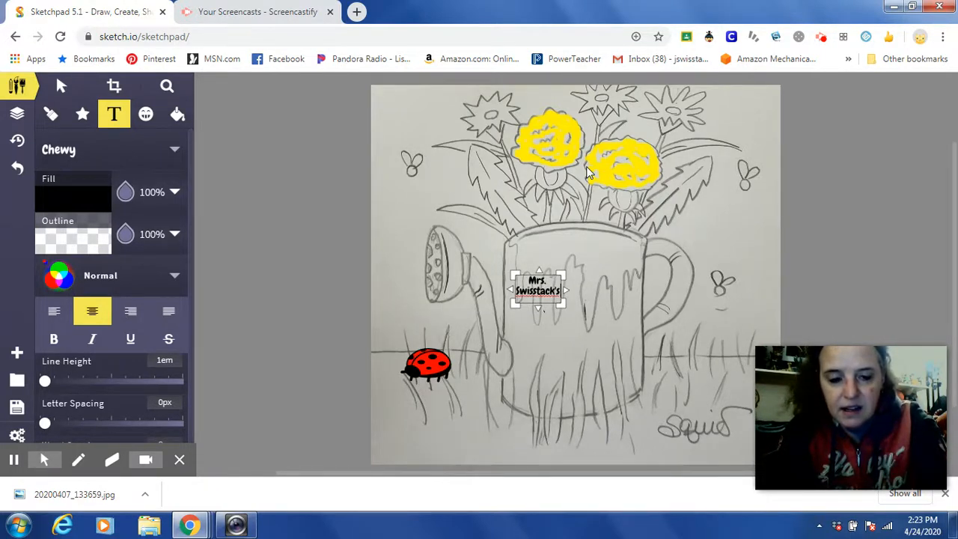
text( Wateringcan)
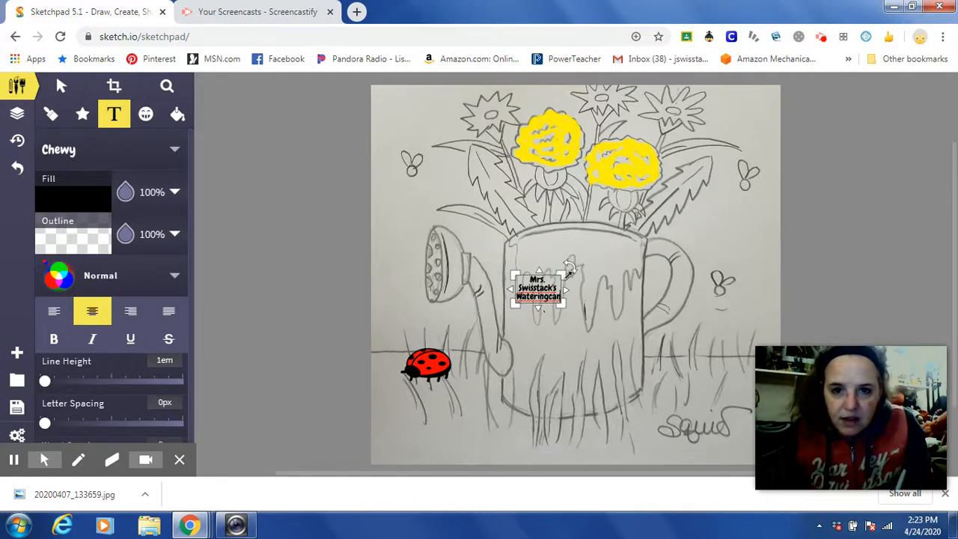
Enlarge the text label to span most of the watering can's width, and discard any stray text box.
drag(563, 271, 616, 245)
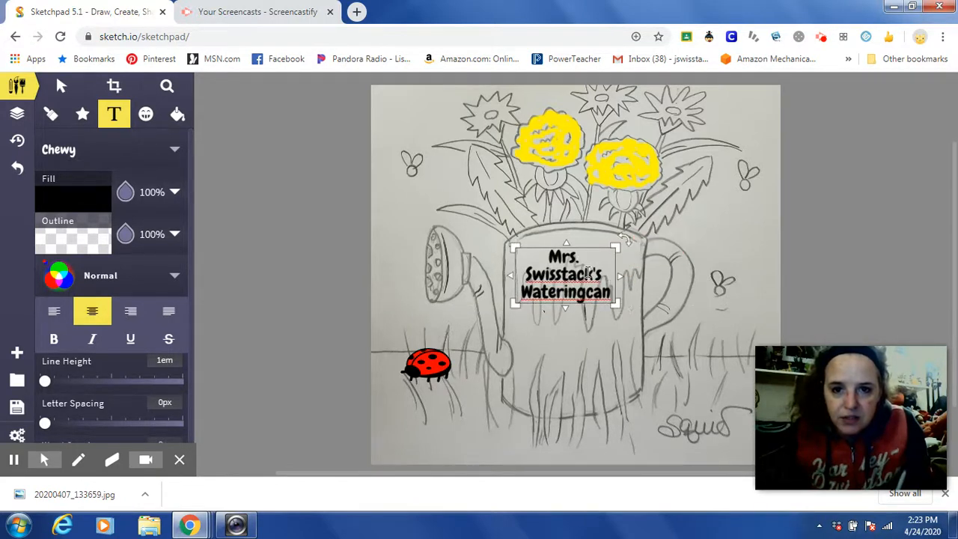
drag(616, 307, 630, 330)
click(634, 327)
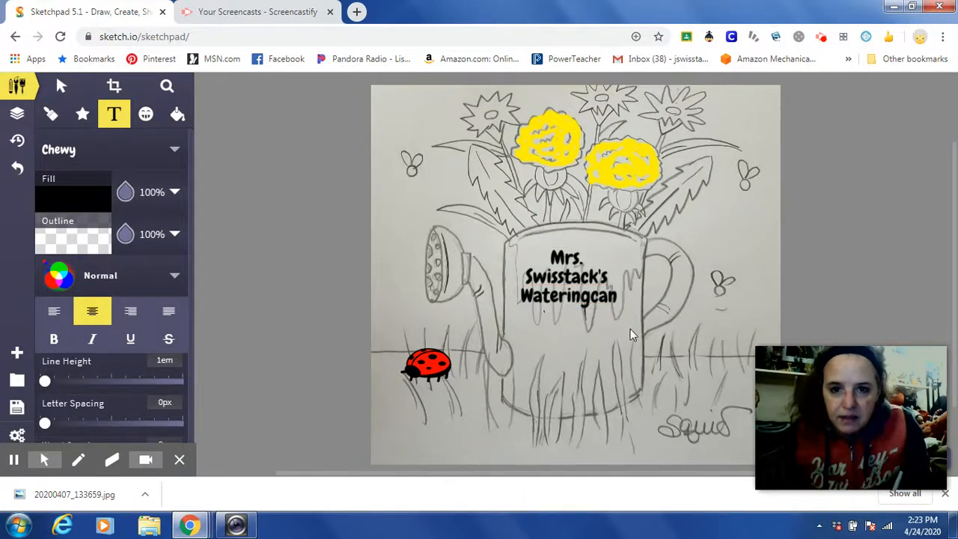
click(603, 296)
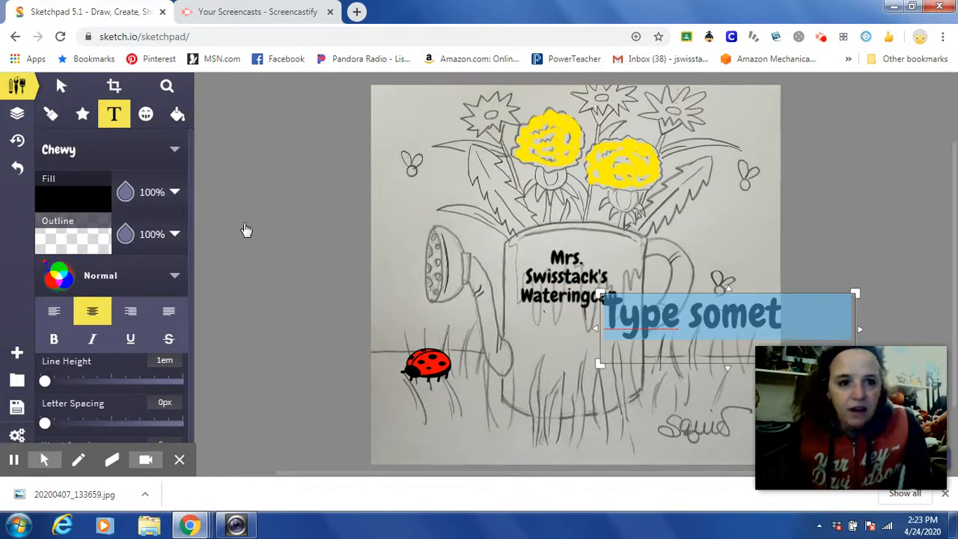
click(17, 168)
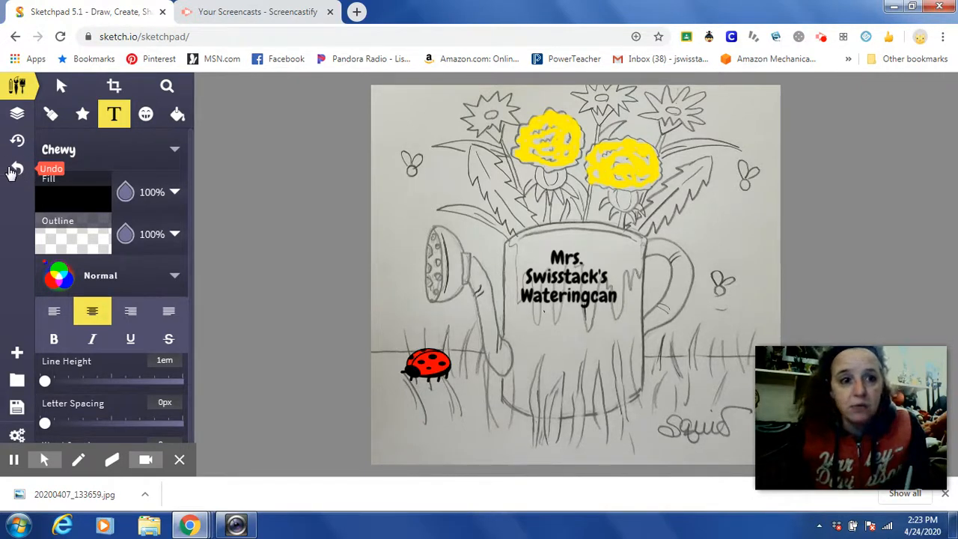
Show the list of layers that make up the drawing.
click(15, 120)
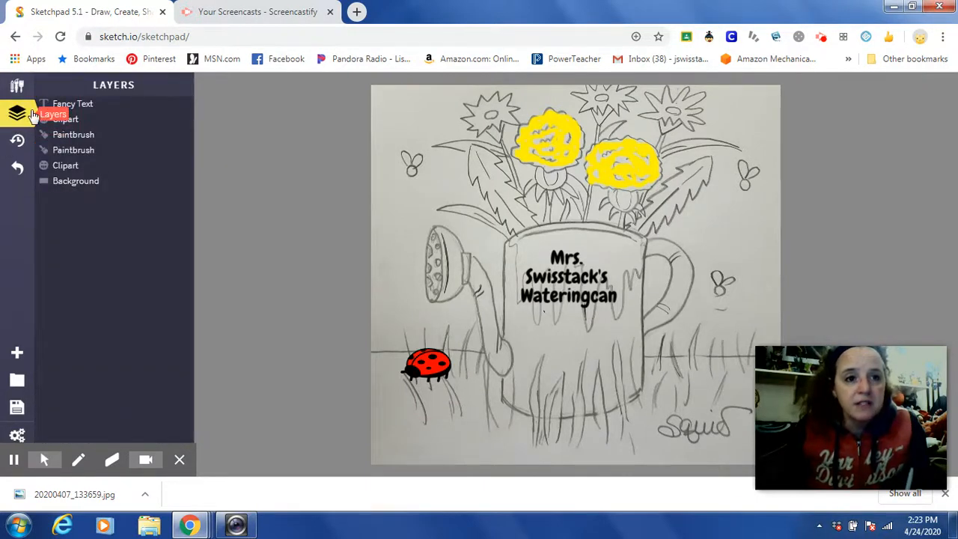
Select the ladybug clipart instead of the full-canvas drawing layer and move it slightly up and closer to the watering can.
click(66, 168)
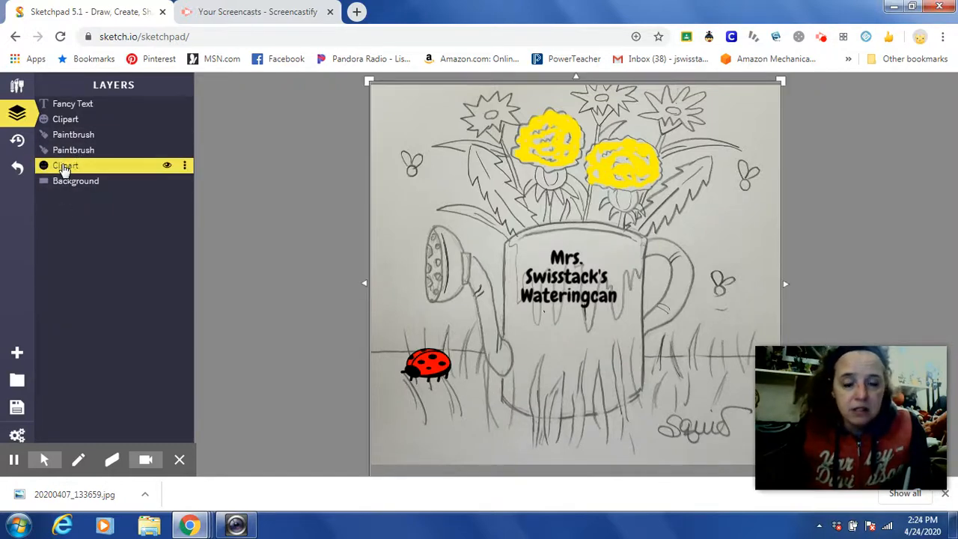
click(66, 171)
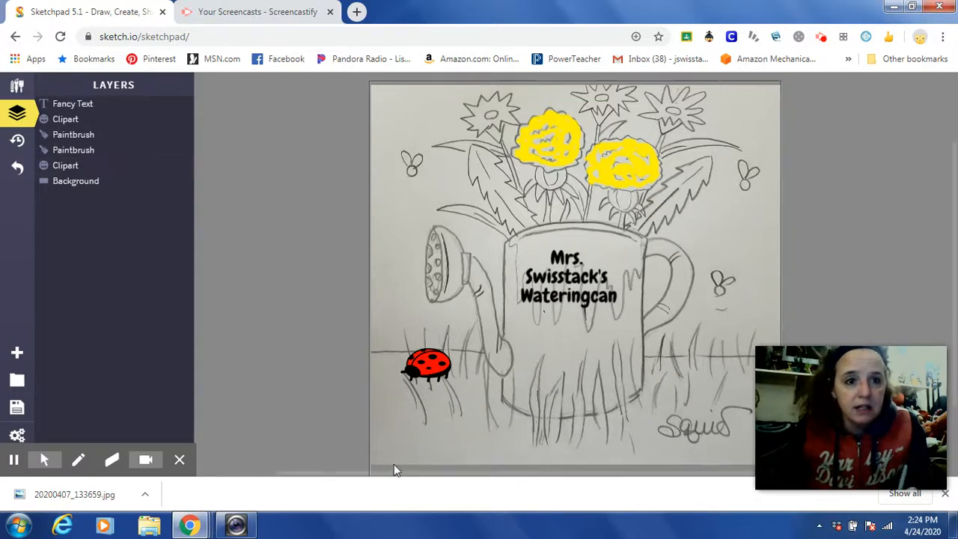
click(425, 372)
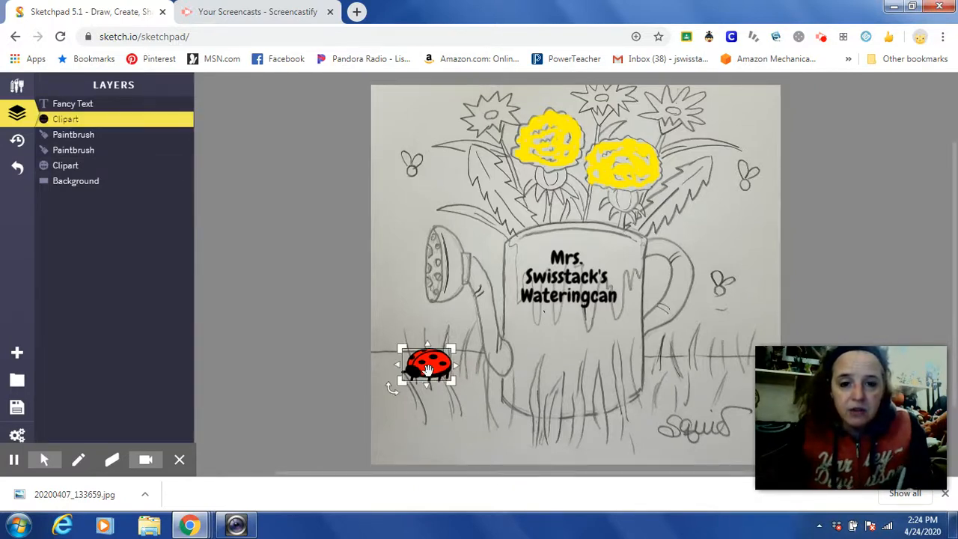
drag(426, 368, 449, 360)
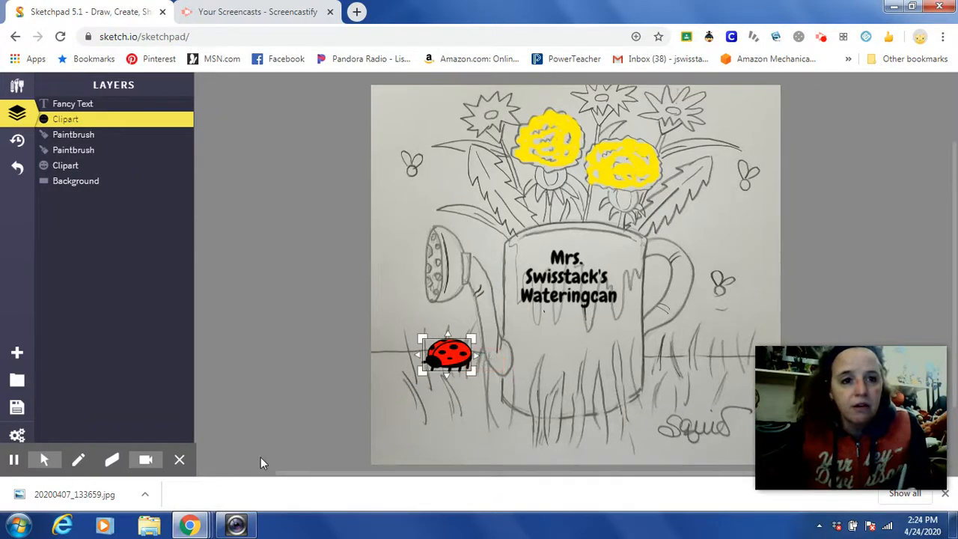
Select the paint layer on the yellow flower at the right and nudge it slightly upward.
click(63, 137)
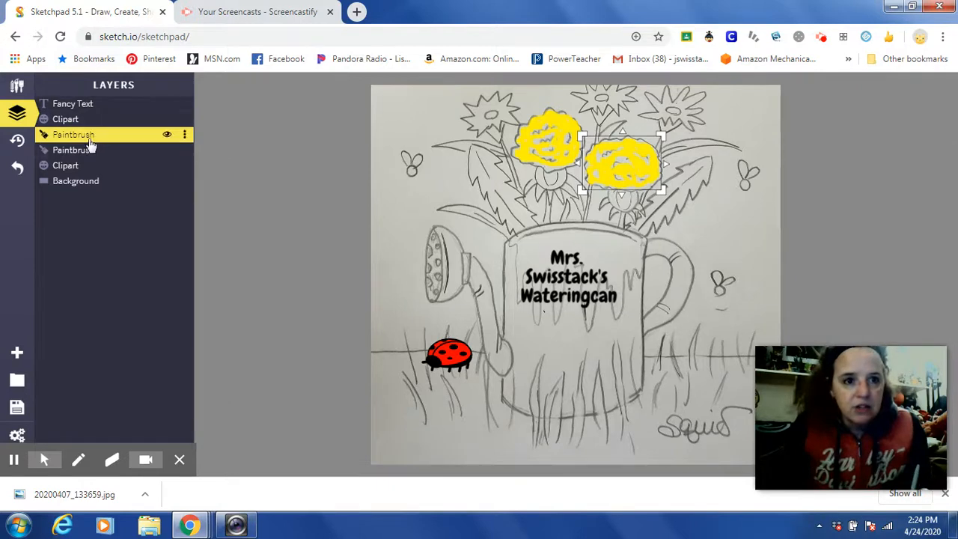
click(124, 220)
click(624, 175)
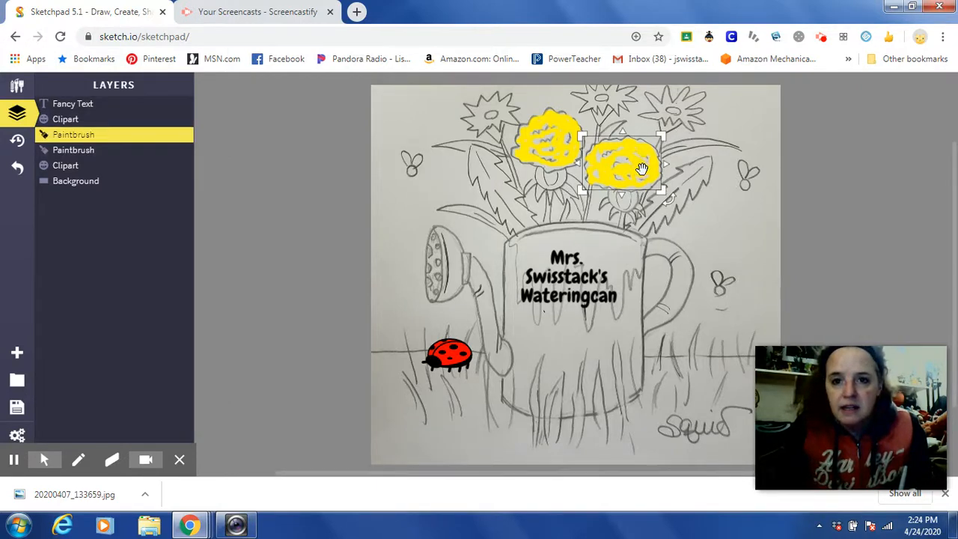
drag(641, 168, 646, 163)
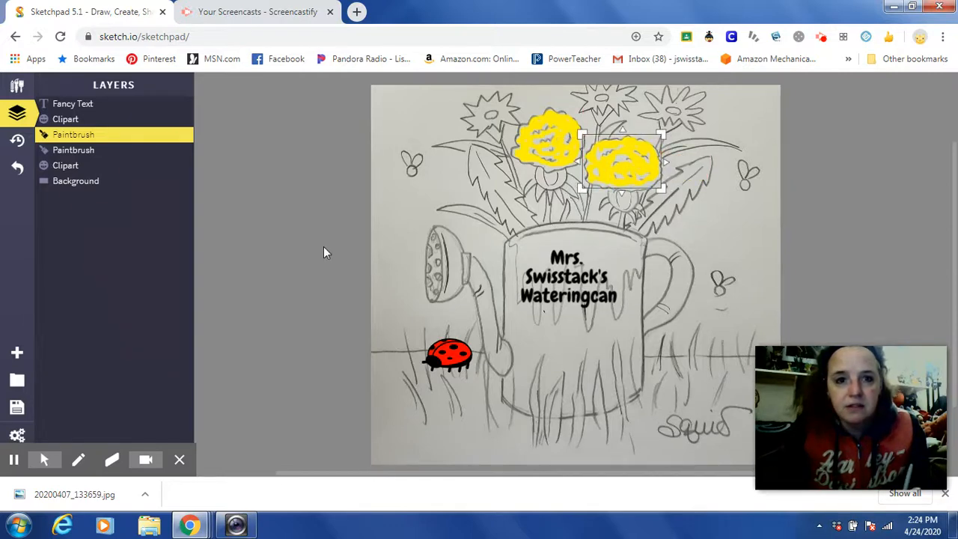
Recolor the selected flower's paint to magenta, ff00e8, after trying green shades.
click(17, 86)
click(85, 246)
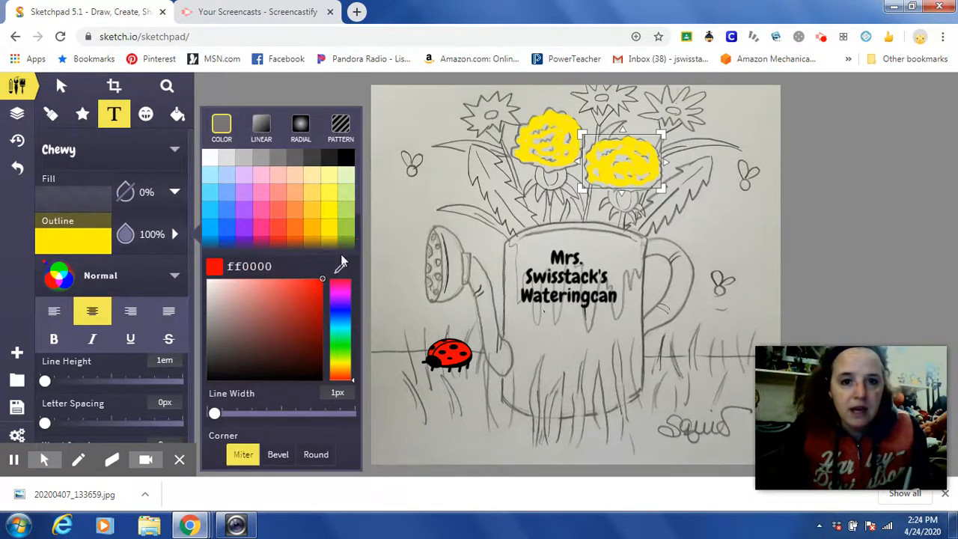
click(339, 350)
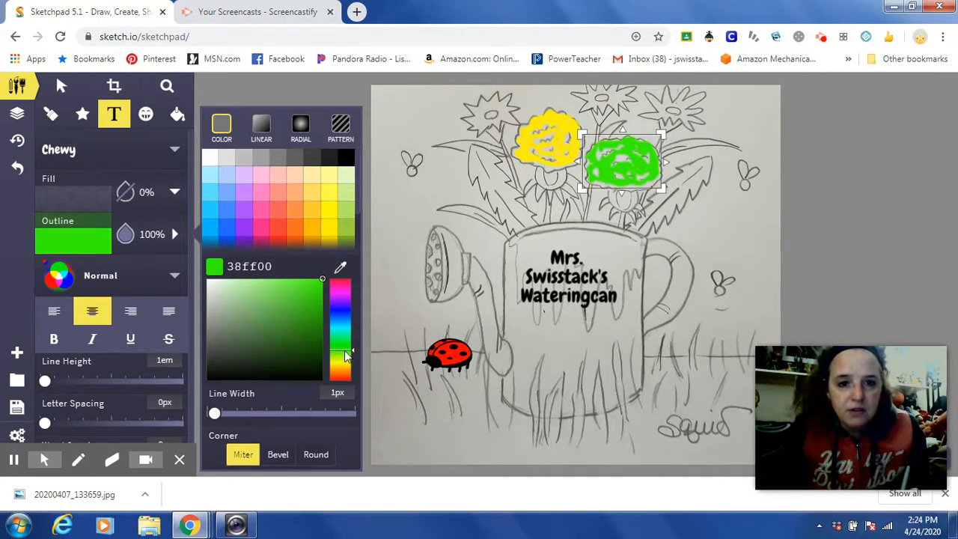
drag(346, 357, 342, 345)
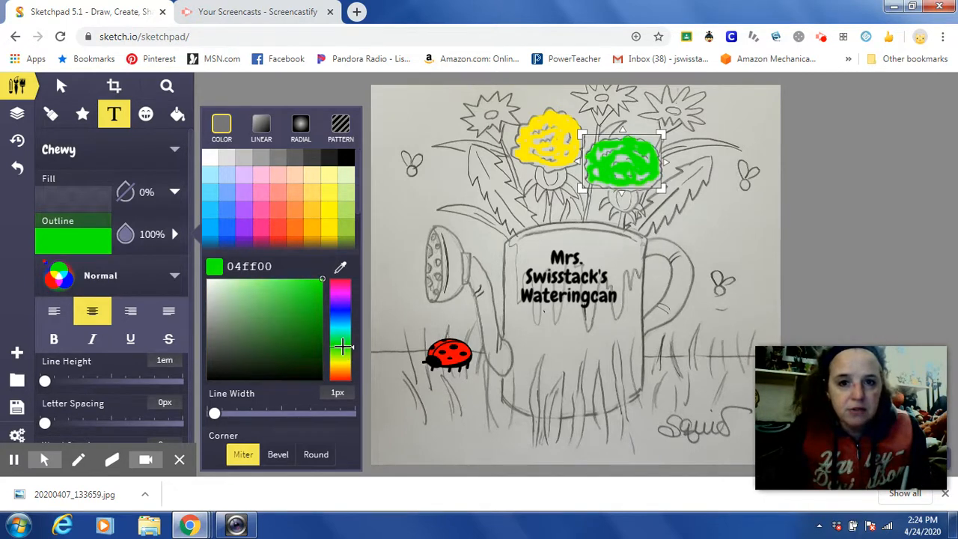
click(341, 294)
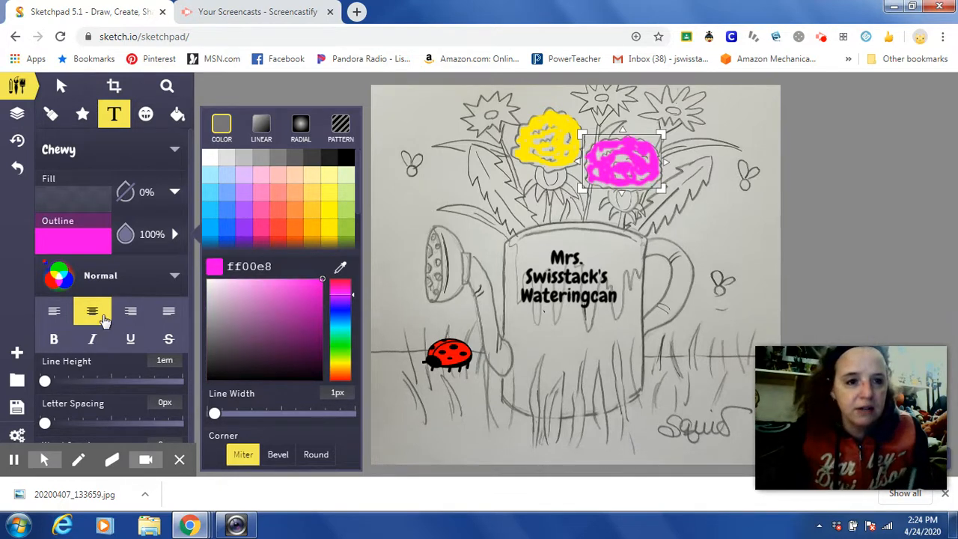
Paint the large jagged leaf on the left of the bouquet with a 6 px paintbrush in green, 30ab28.
click(50, 118)
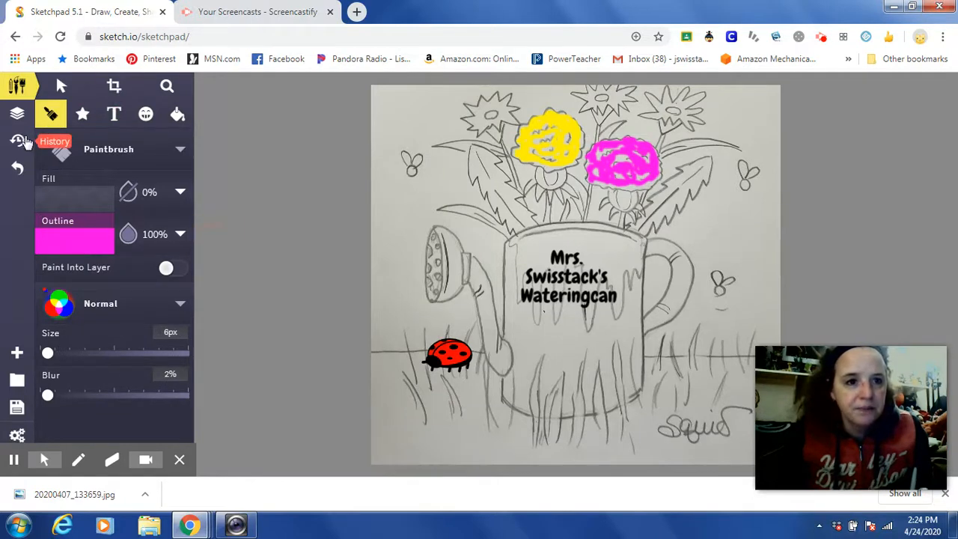
click(65, 248)
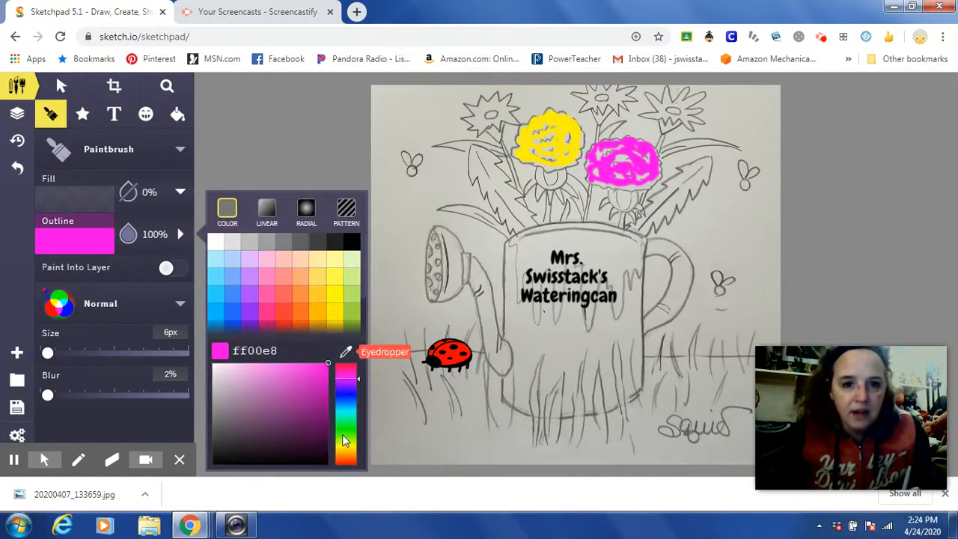
click(342, 432)
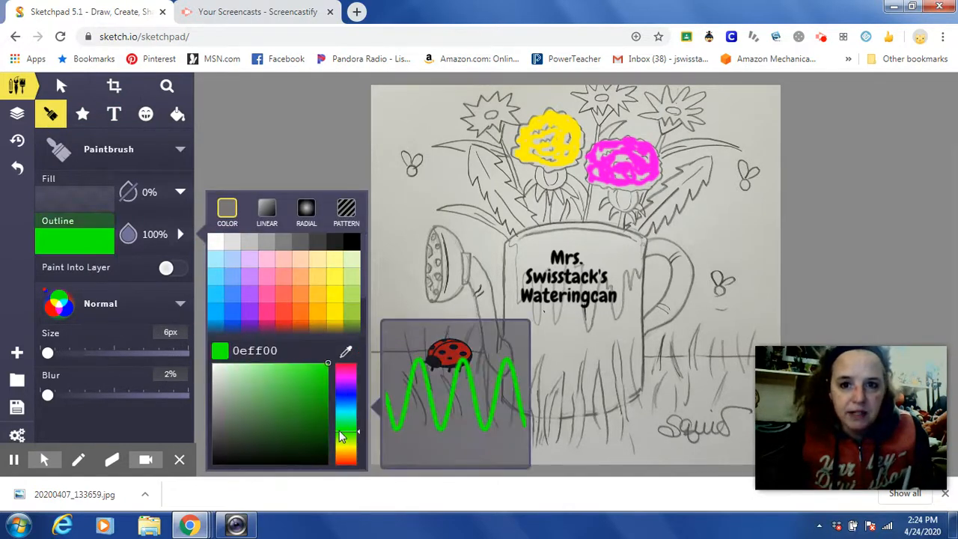
click(313, 398)
click(301, 397)
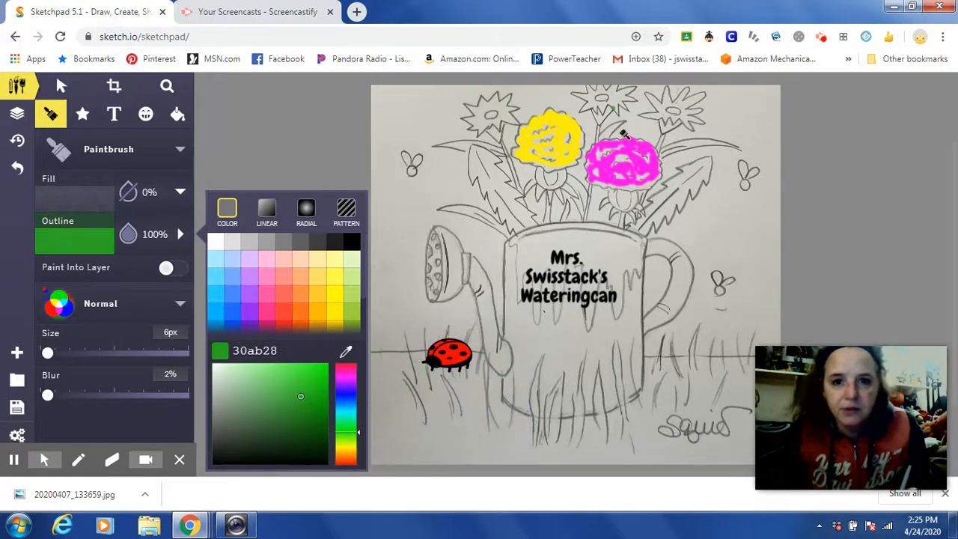
click(515, 228)
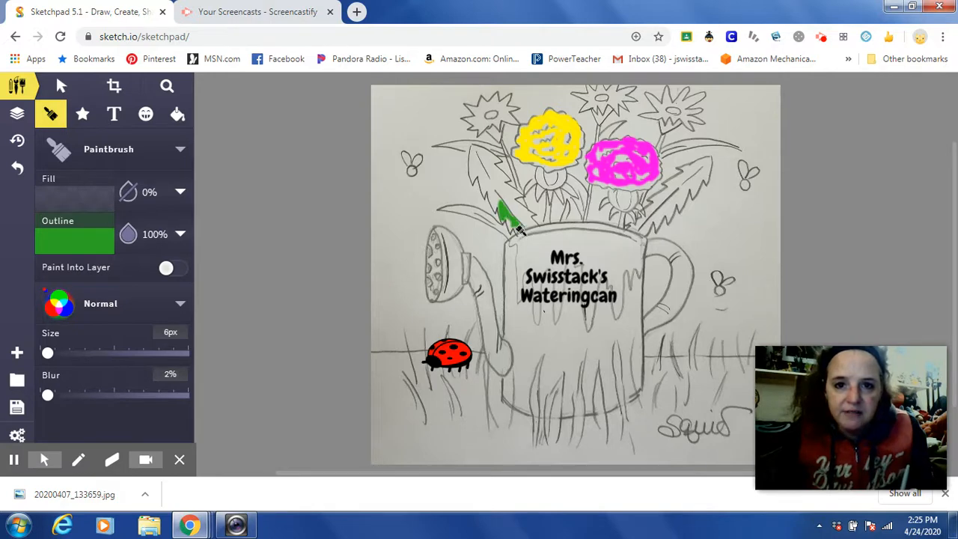
mouse_move(494, 198)
mouse_down()
mouse_move(477, 152)
mouse_move(498, 165)
mouse_move(492, 173)
mouse_move(533, 220)
mouse_move(516, 212)
mouse_move(536, 219)
mouse_move(516, 210)
mouse_move(536, 226)
mouse_move(512, 204)
mouse_up()
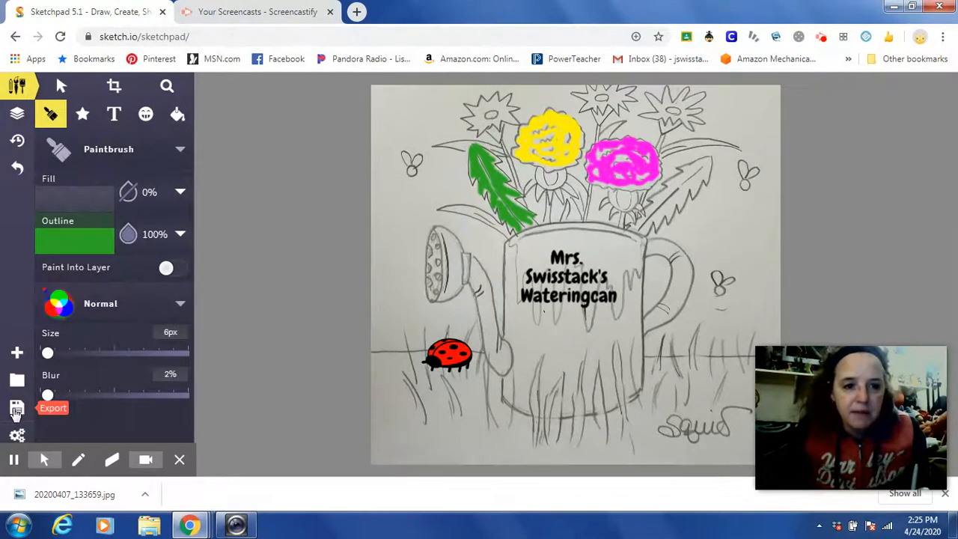
Export and download the drawing as a PDF at 300 DPI, scaled to 1.0x.
click(16, 409)
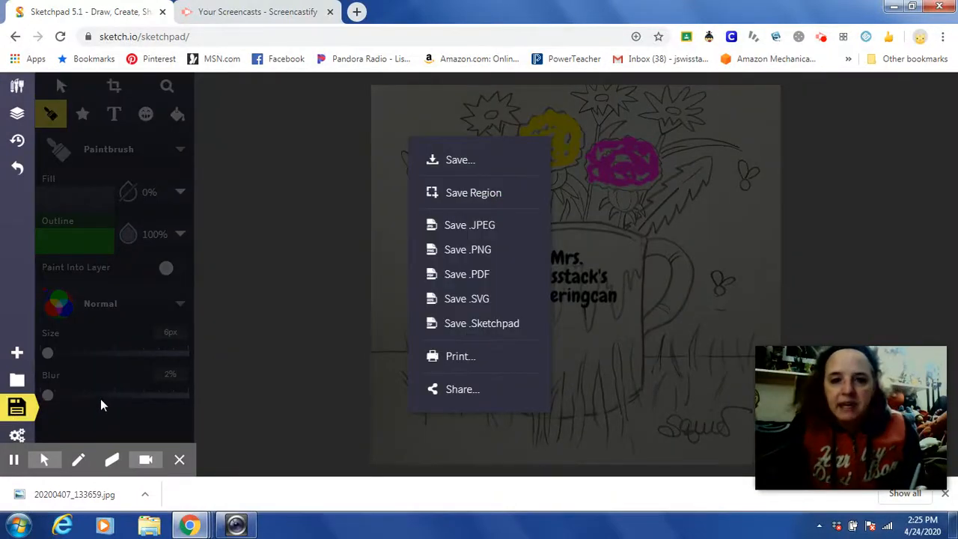
click(458, 164)
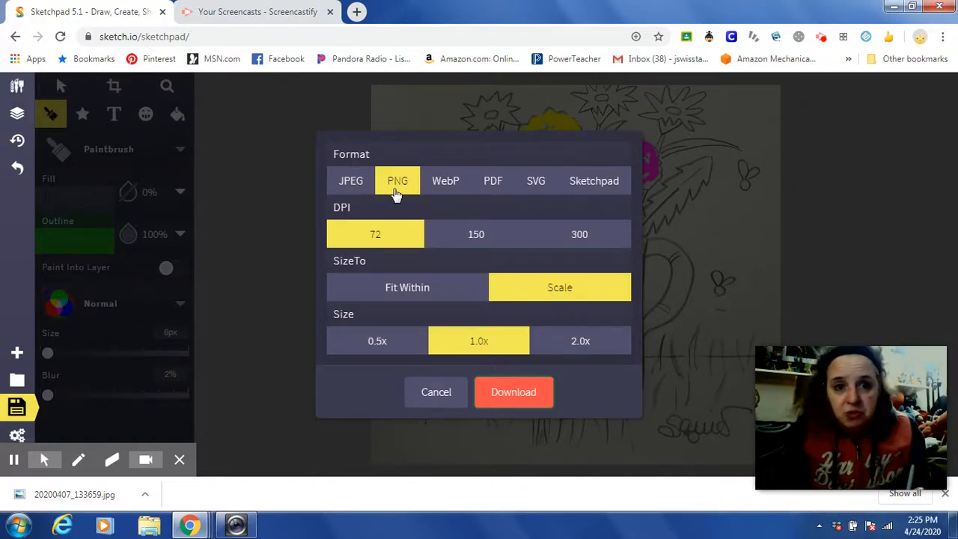
click(348, 186)
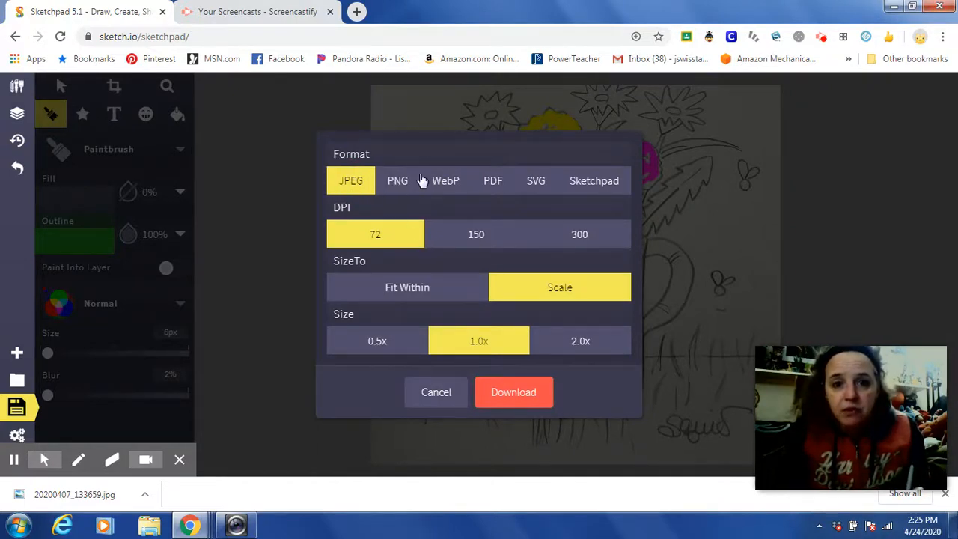
click(483, 184)
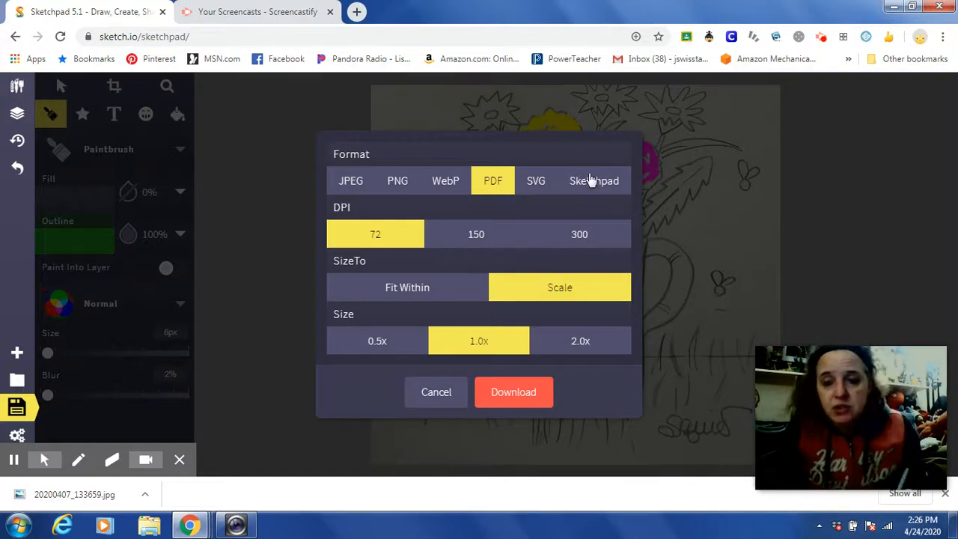
click(584, 239)
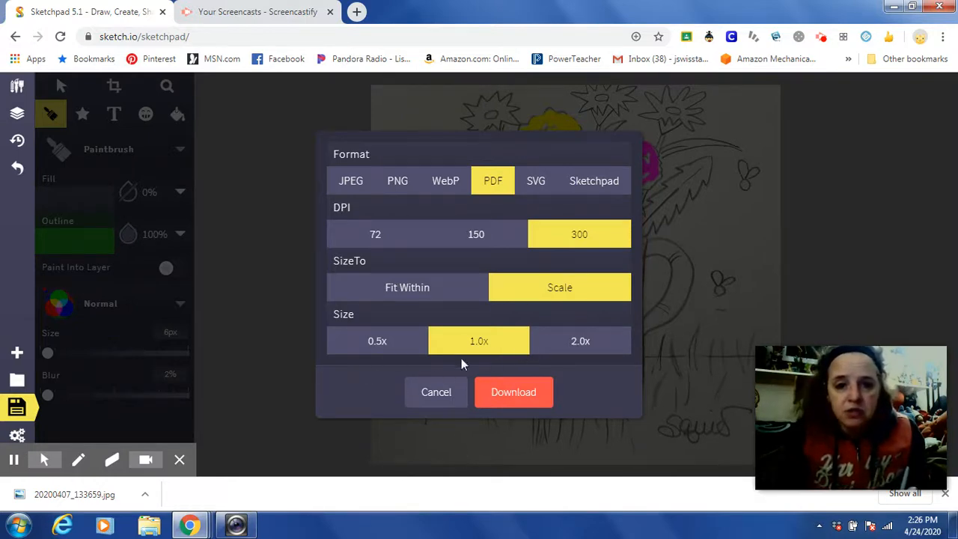
click(507, 396)
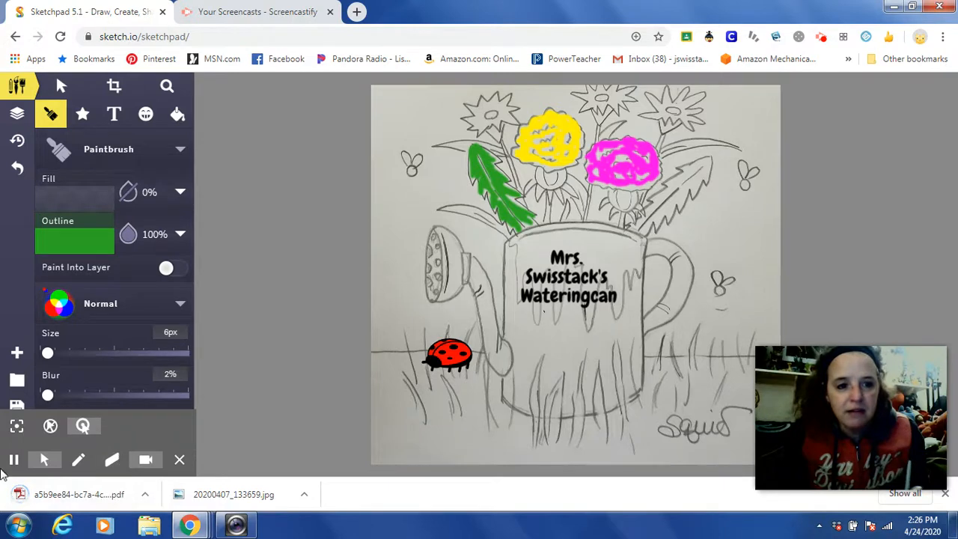
Open the downloaded PDF to check the exported drawing, and return to the Sketchpad canvas.
double_click(56, 496)
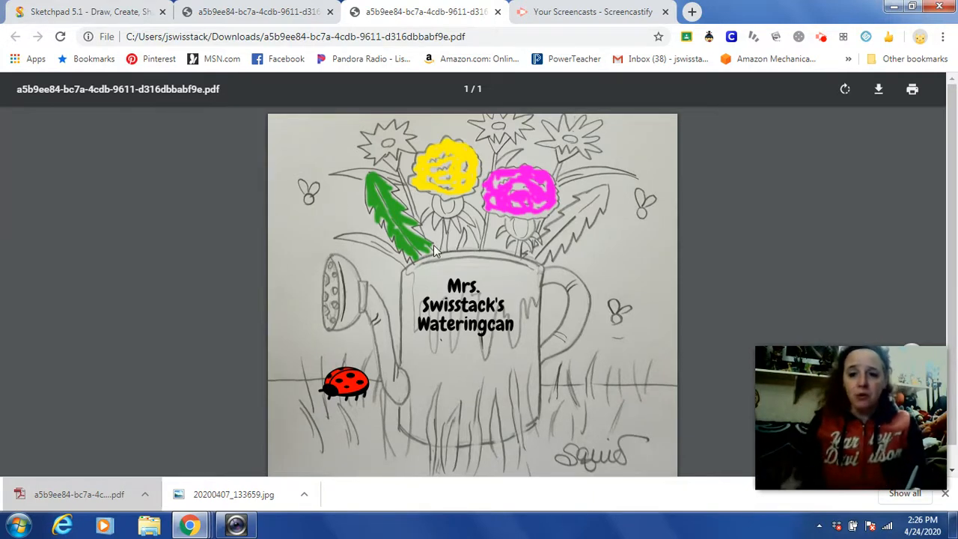
click(571, 13)
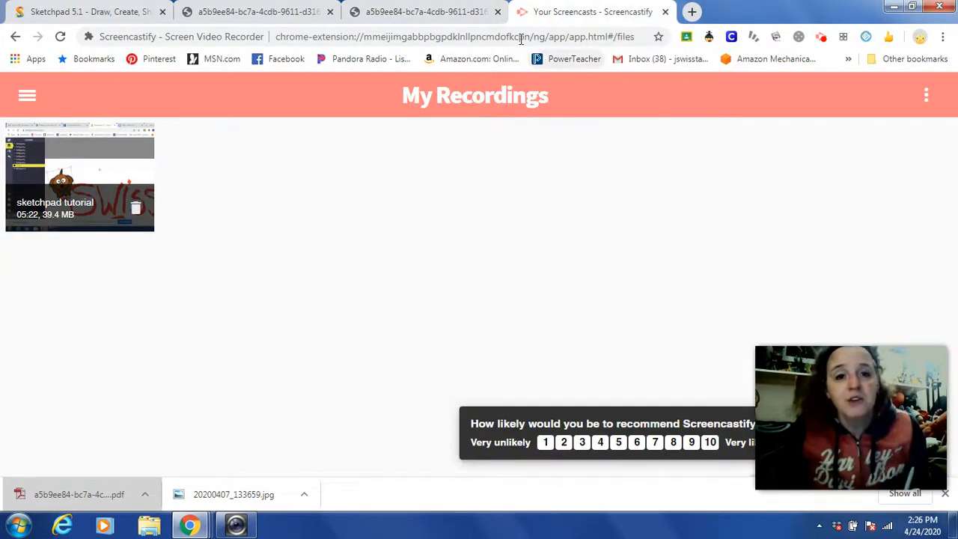
click(432, 15)
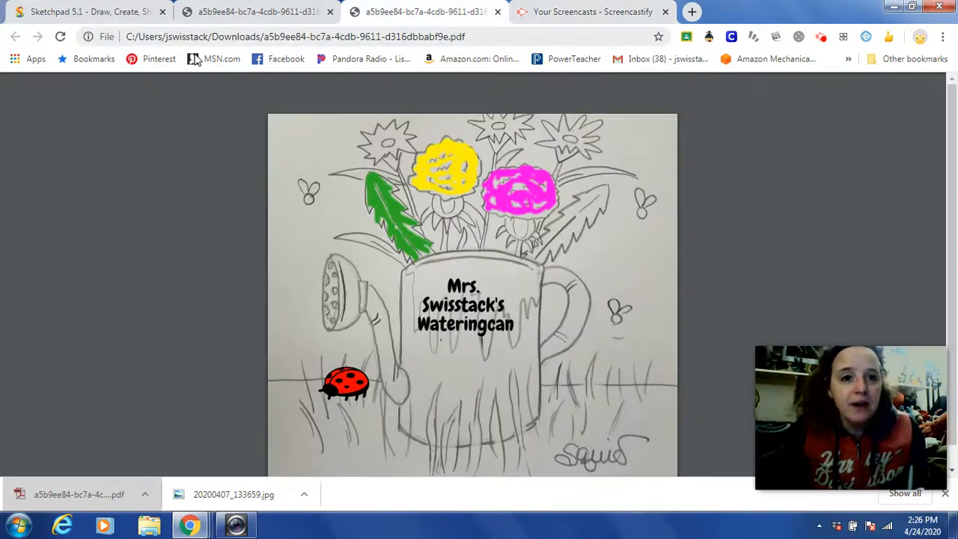
click(97, 13)
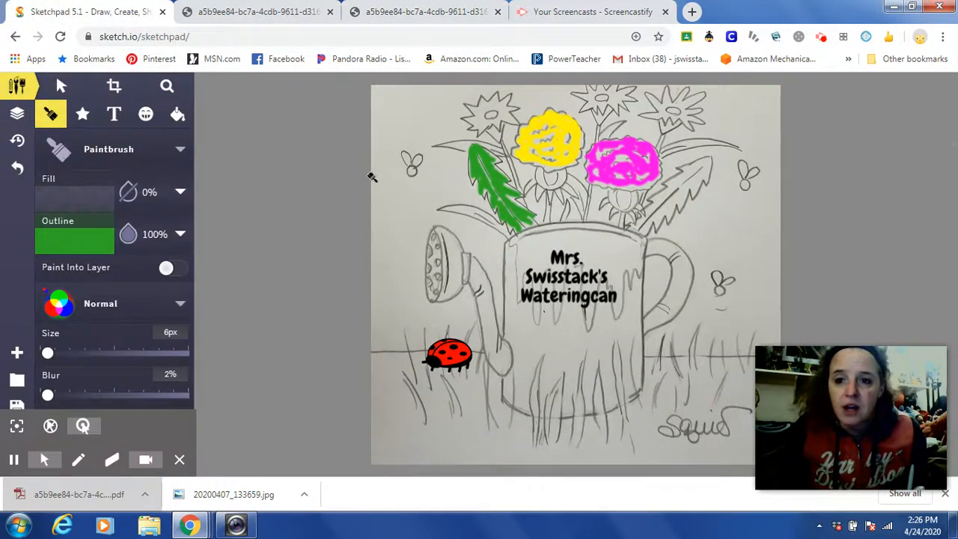